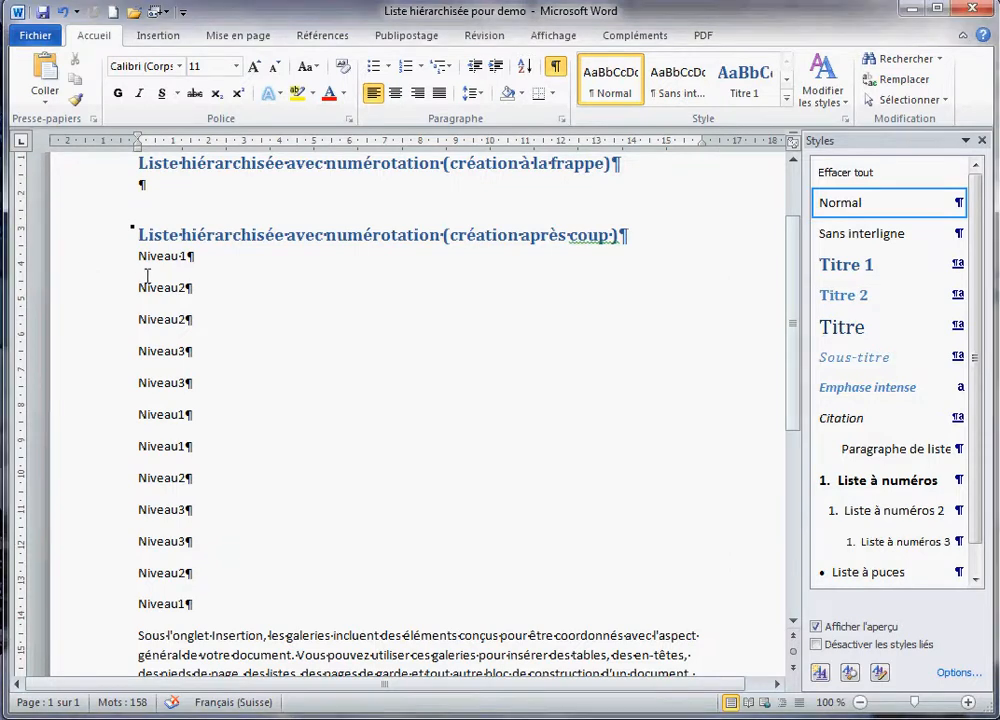
# - Apply the 1. / 1.1. / 1.1.1. multilevel list style to all twelve Niveau lines
pyautogui.moveTo(138, 256); pyautogui.dragTo(306, 609)
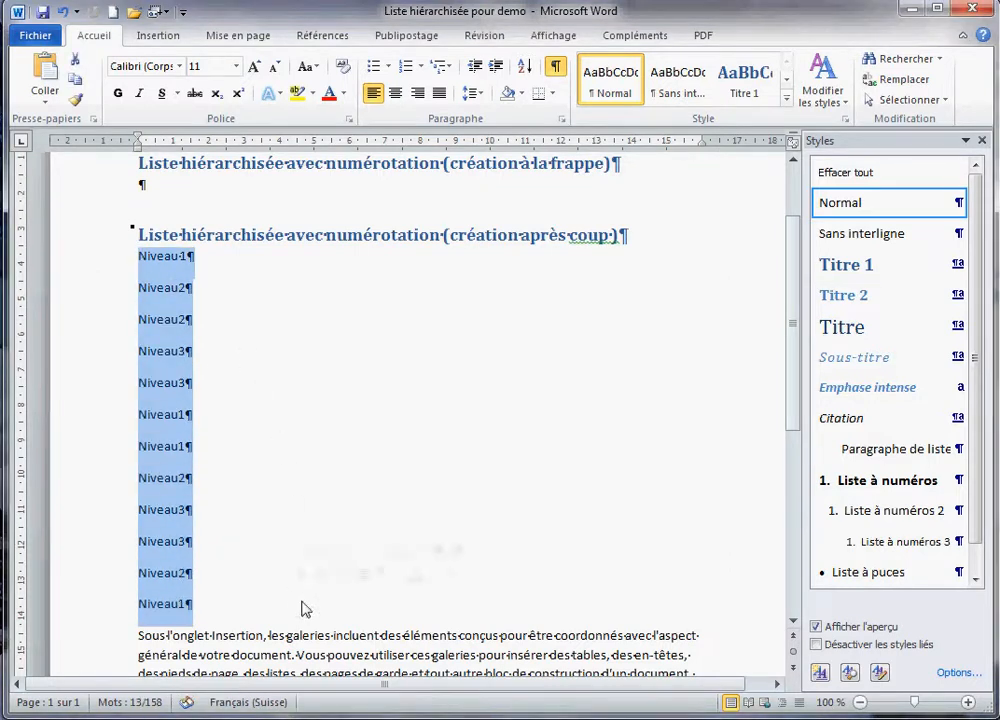
pyautogui.click(449, 70)
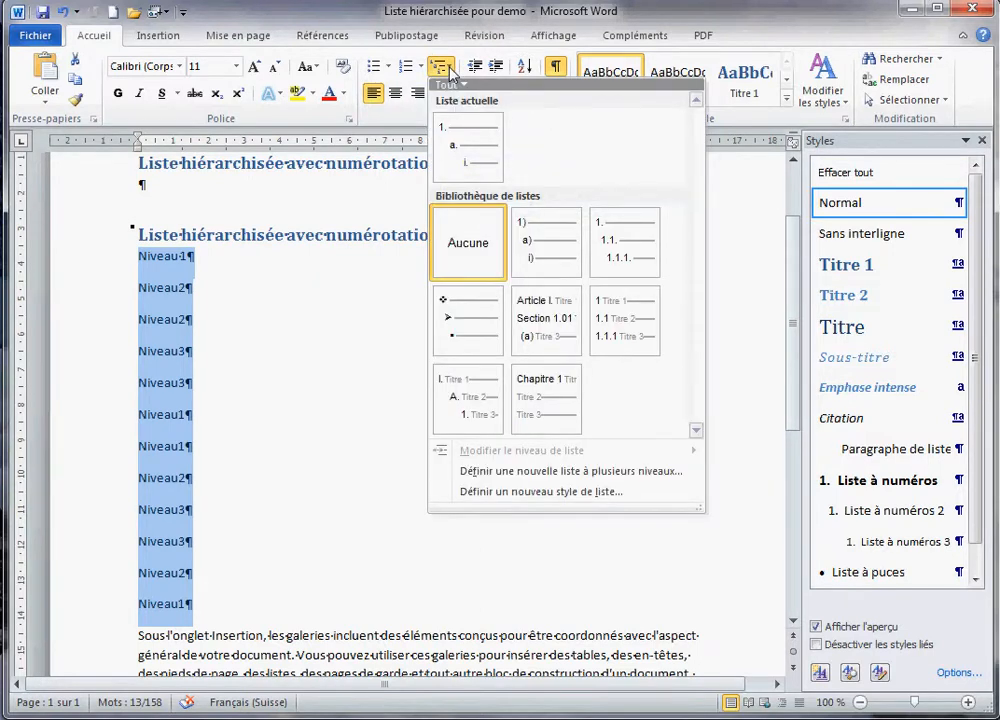
pyautogui.moveTo(643, 268)
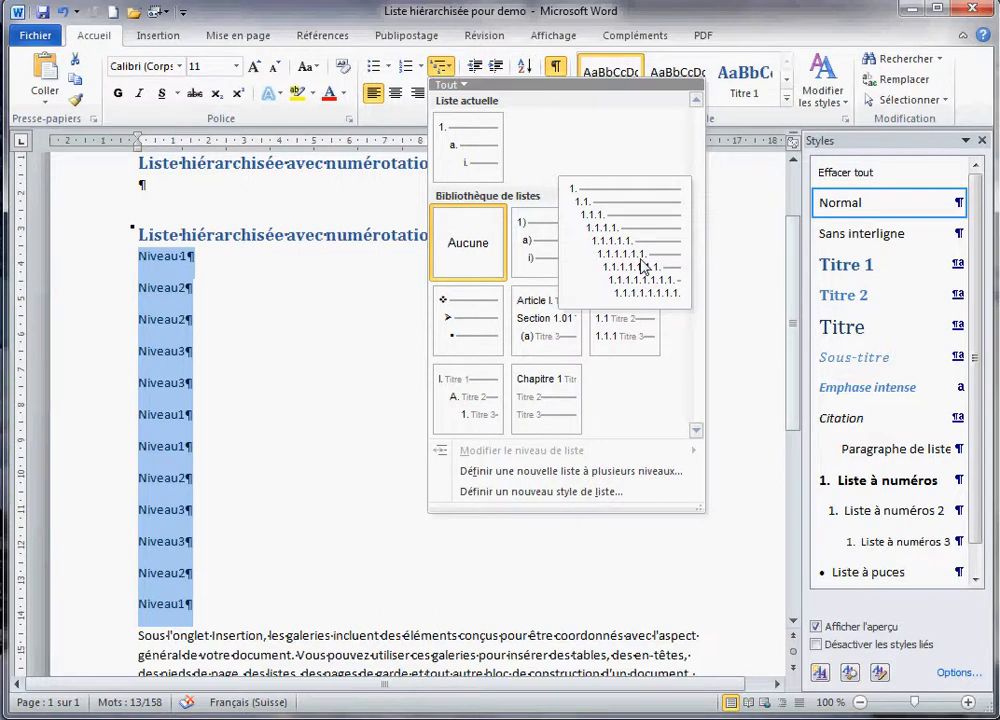
pyautogui.click(643, 268)
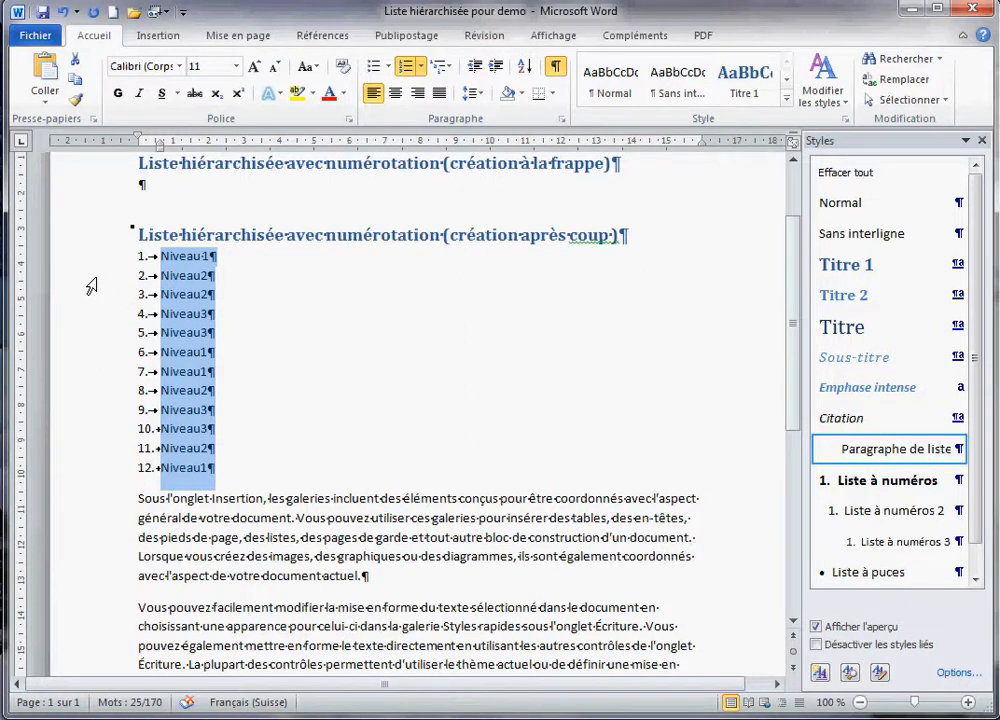
# - Demote the Niveau2 groups under items 1 and 3 to the second list level
pyautogui.moveTo(91, 285); pyautogui.dragTo(88, 337)
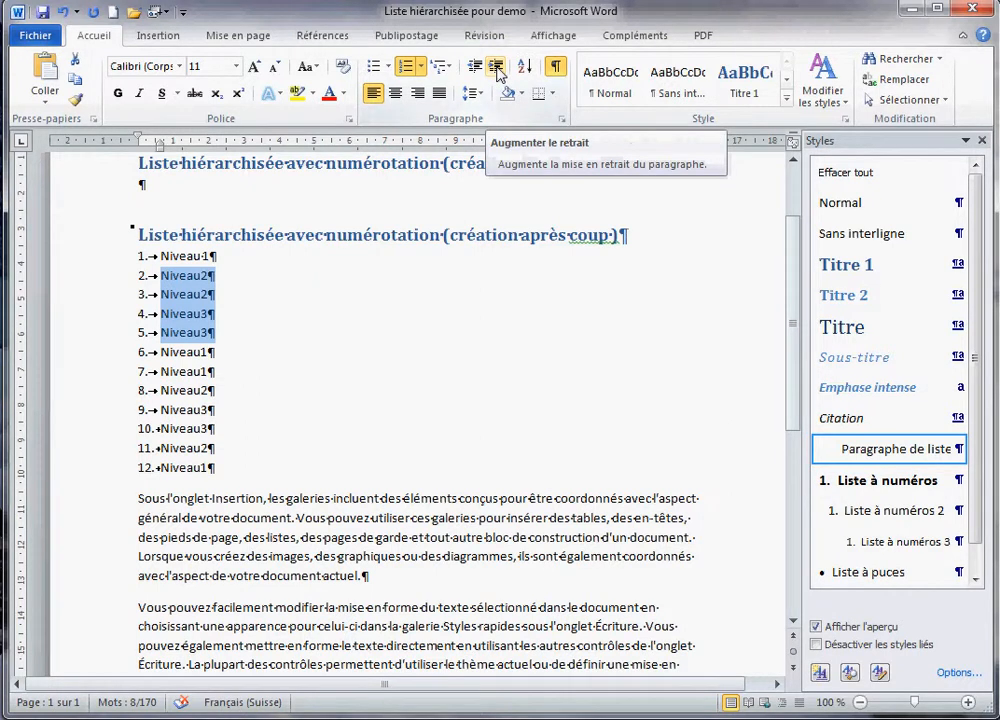
pyautogui.click(497, 67)
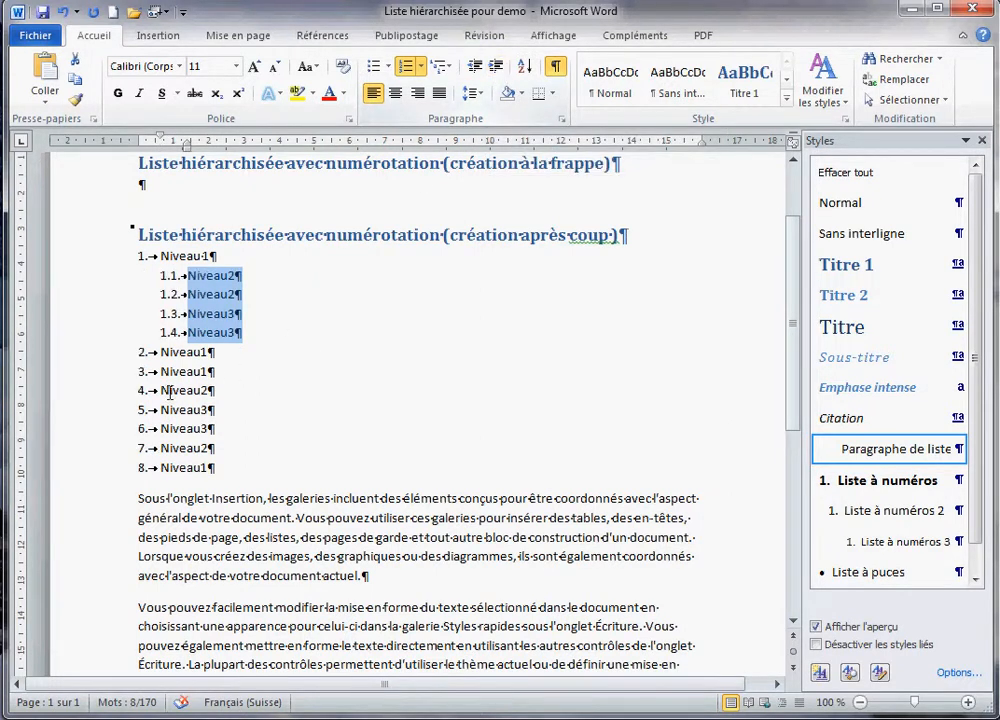
pyautogui.moveTo(108, 392); pyautogui.dragTo(114, 452)
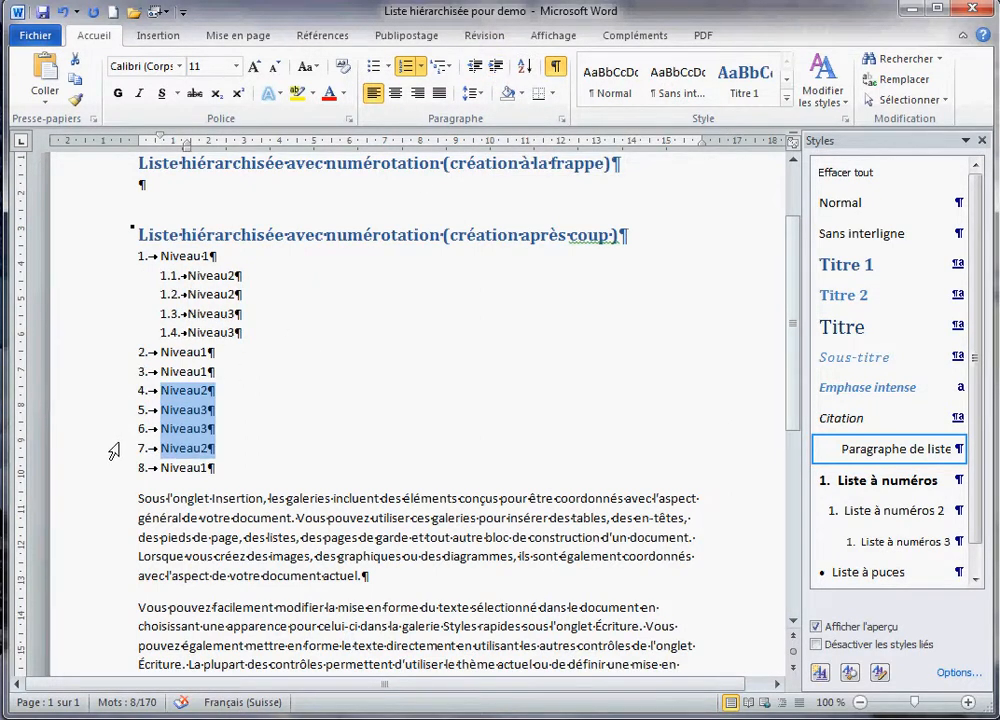
pyautogui.click(497, 68)
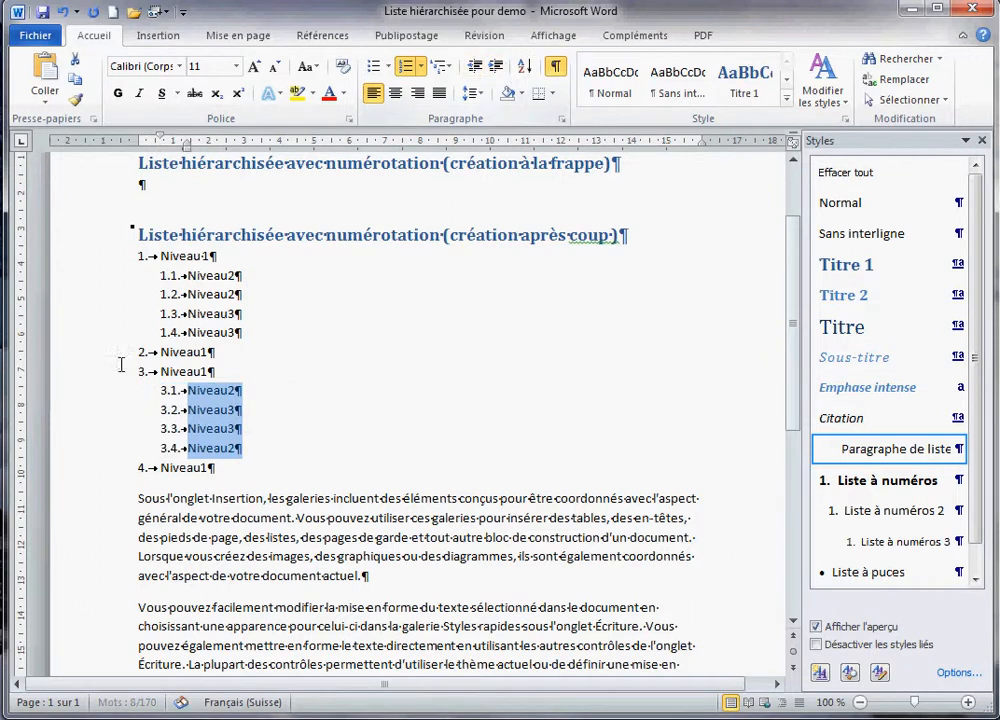
# - Demote the Niveau3 pairs under items 1 and 3 to the third list level
pyautogui.moveTo(89, 316); pyautogui.dragTo(91, 338)
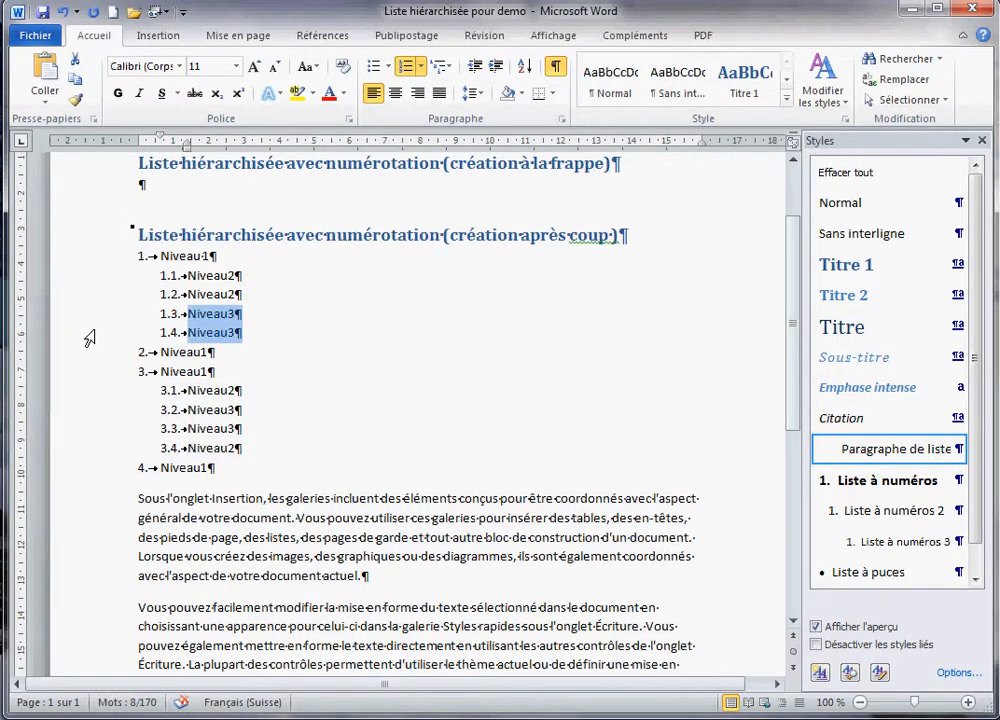
pyautogui.click(497, 67)
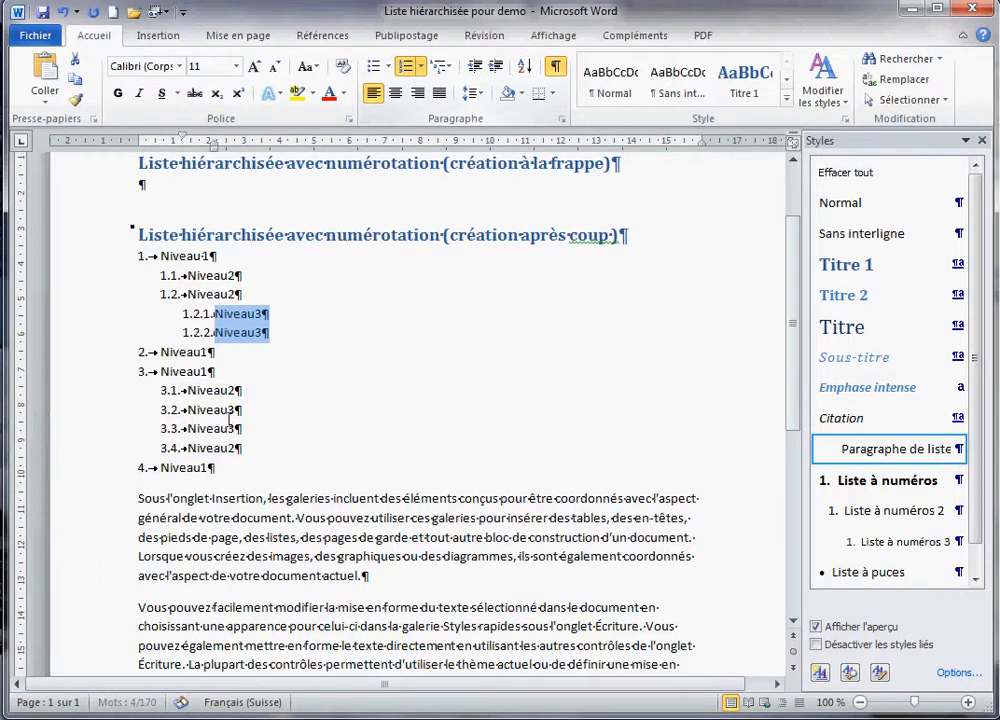
pyautogui.moveTo(94, 416); pyautogui.dragTo(98, 434)
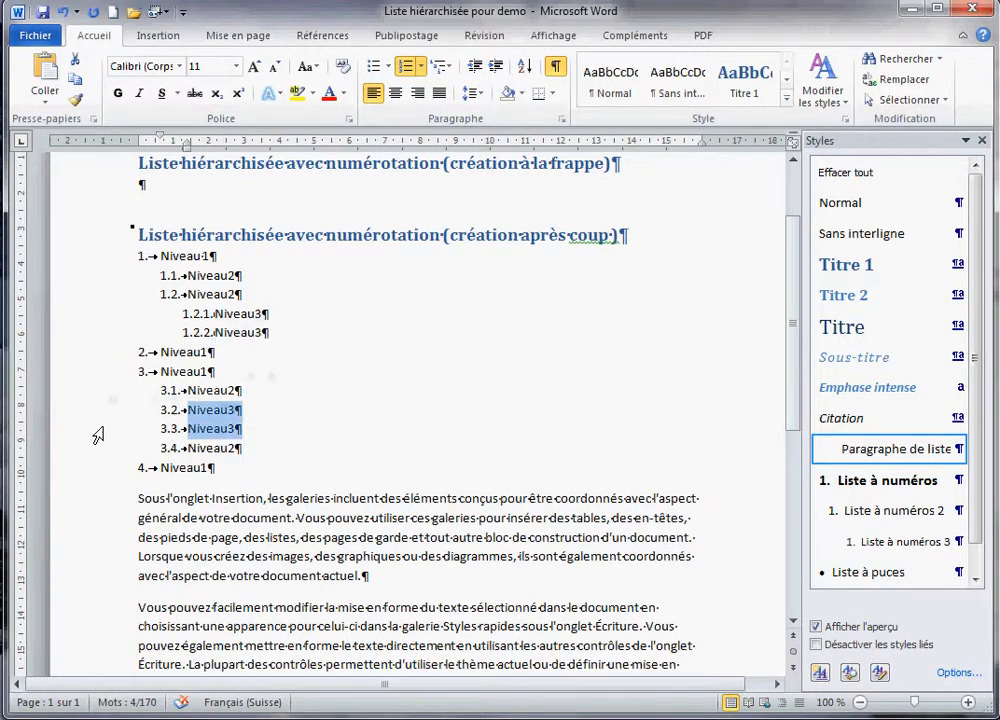
pyautogui.click(498, 67)
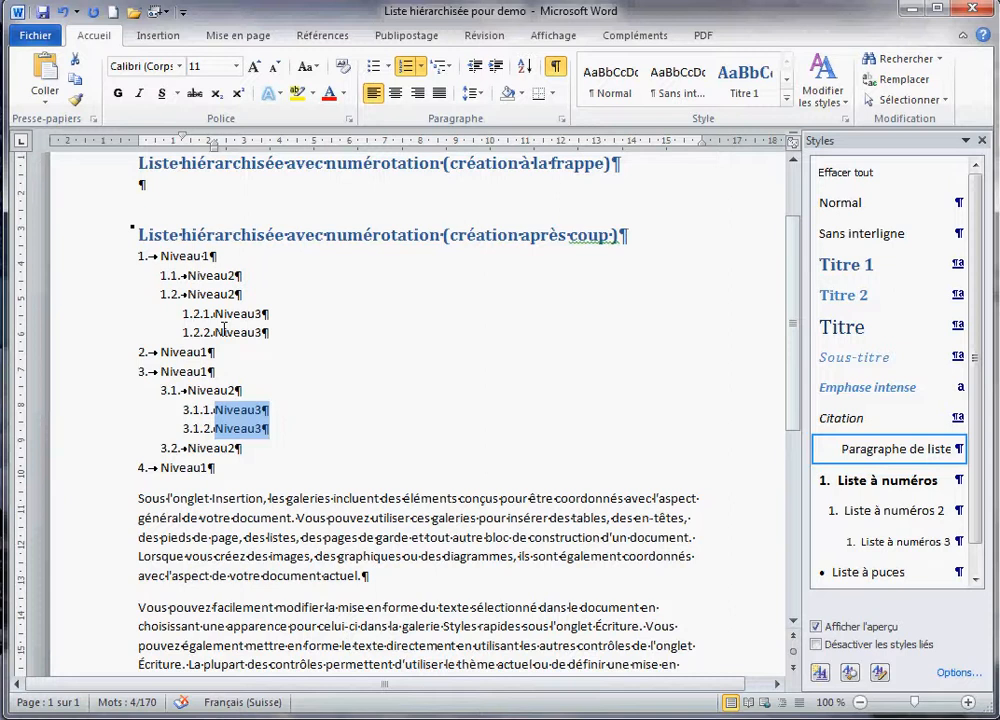
pyautogui.moveTo(130, 256); pyautogui.dragTo(339, 473)
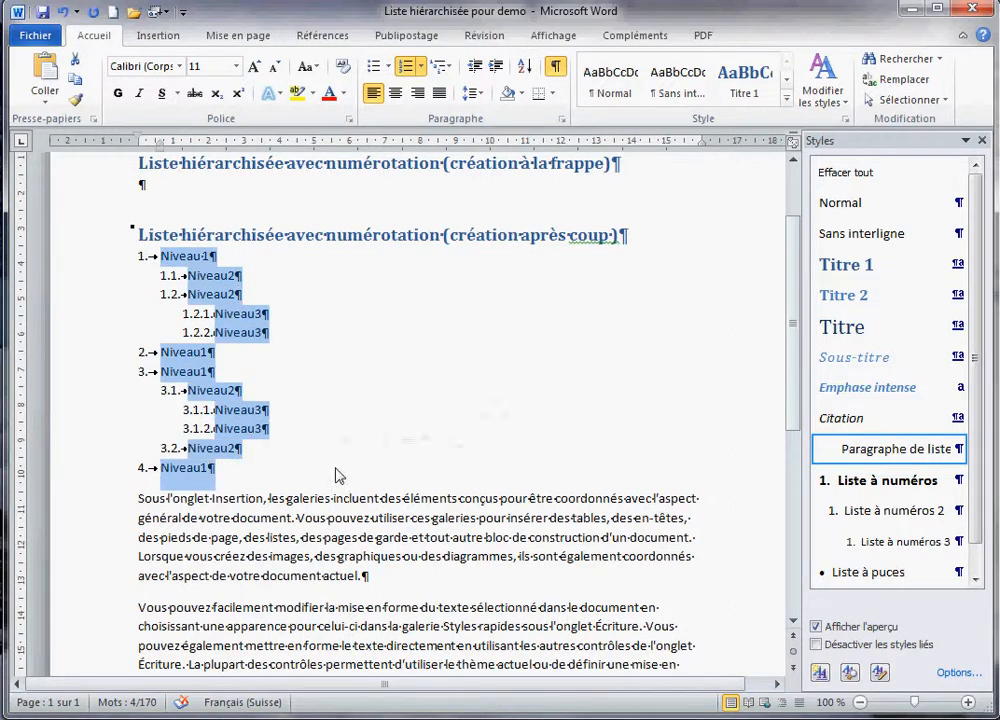
# - Start a new multilevel list definition with all options expanded
pyautogui.click(452, 66)
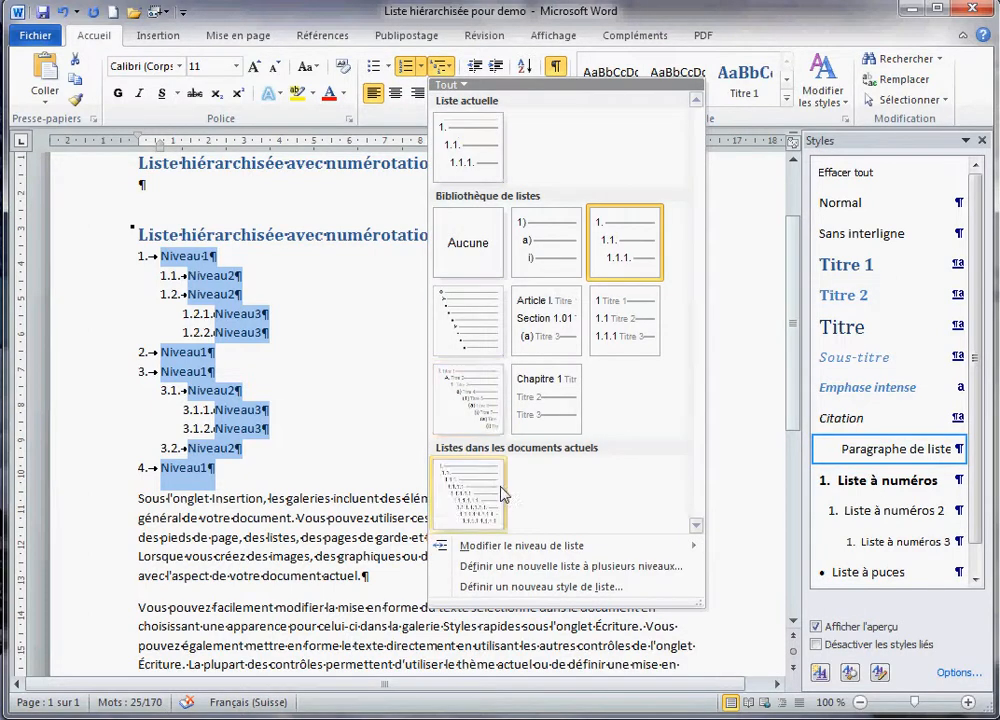
pyautogui.click(553, 568)
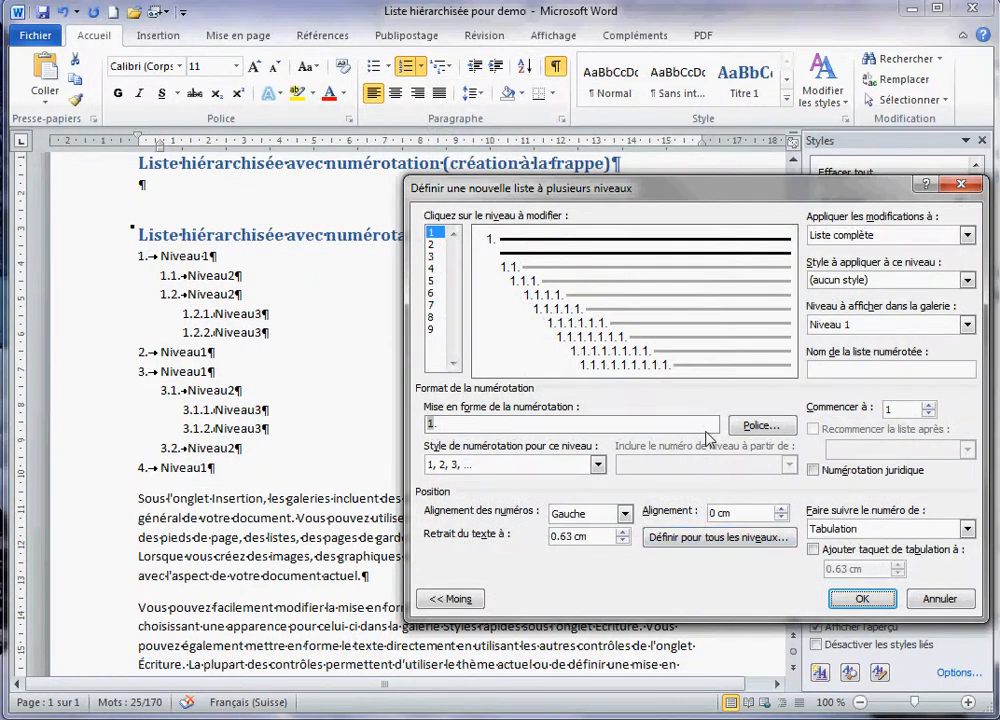
pyautogui.click(478, 601)
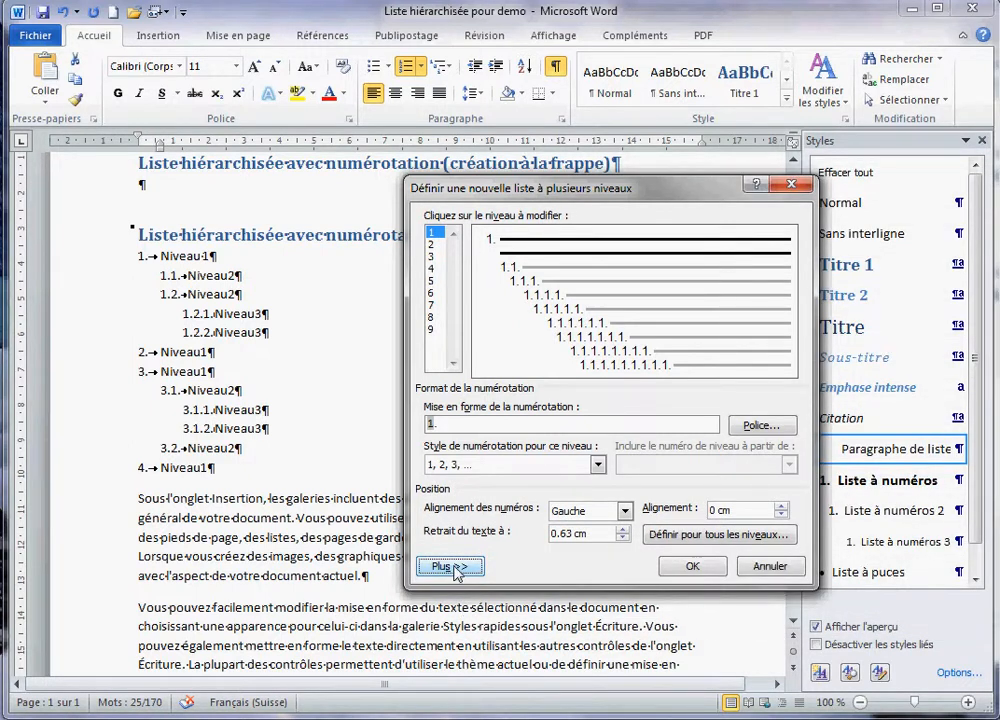
pyautogui.click(452, 567)
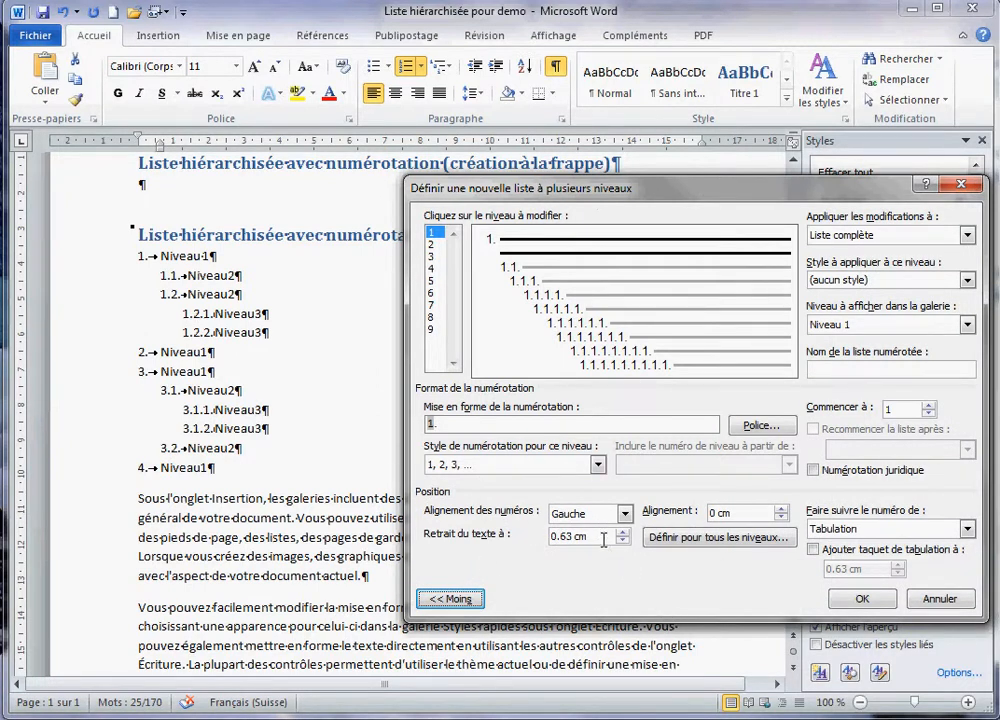
# - Set level 1 to a 0.5 cm text indent with a 0.5 cm tab stop
pyautogui.click(563, 537)
pyautogui.doubleClick(563, 537)
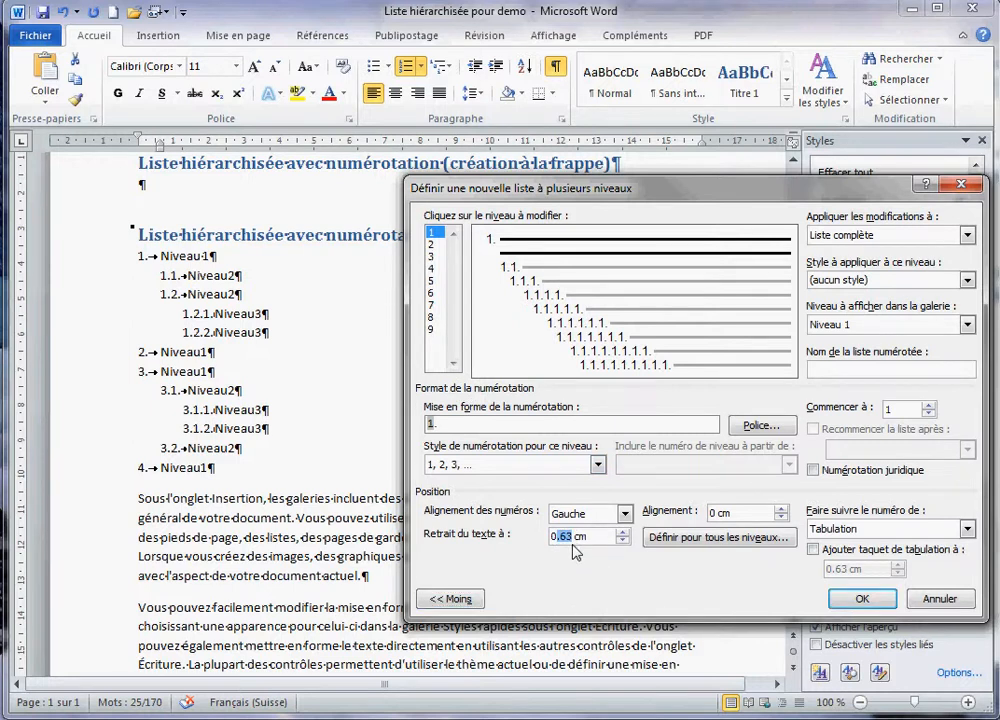
pyautogui.write('5')
pyautogui.click(813, 552)
pyautogui.doubleClick(845, 569)
pyautogui.write('5')
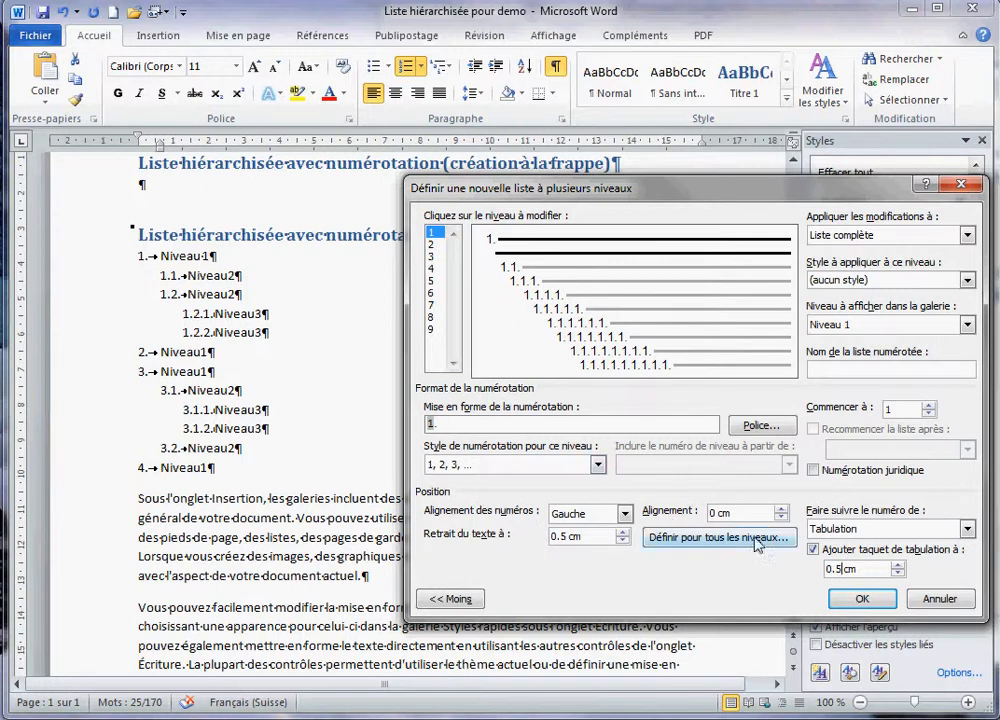
# - Give level 2 a 0.5 cm alignment, 1.5 cm text indent and 1.5 cm tab stop
pyautogui.click(440, 245)
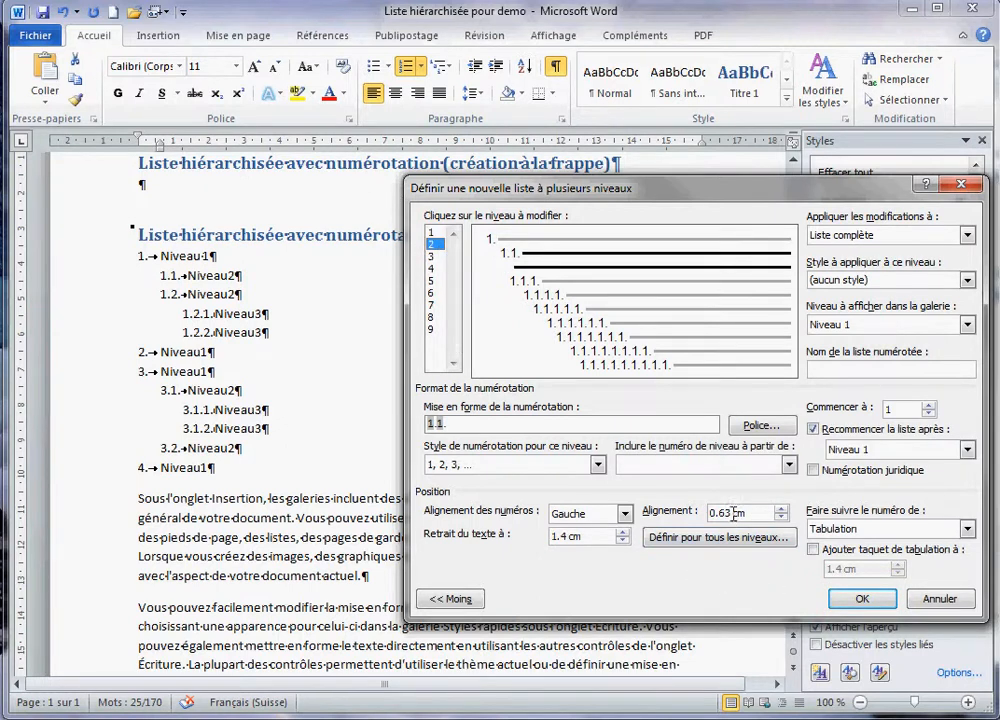
pyautogui.moveTo(730, 514); pyautogui.dragTo(721, 515)
pyautogui.write('5')
pyautogui.press('BackSpace')
pyautogui.click(815, 549)
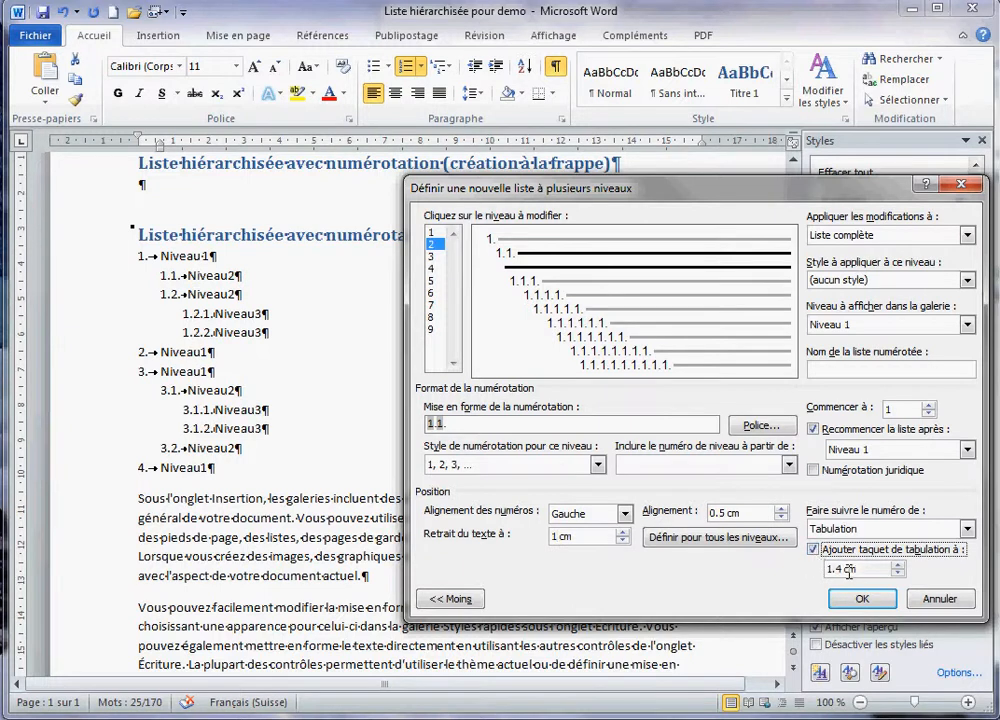
pyautogui.moveTo(844, 568); pyautogui.dragTo(821, 568)
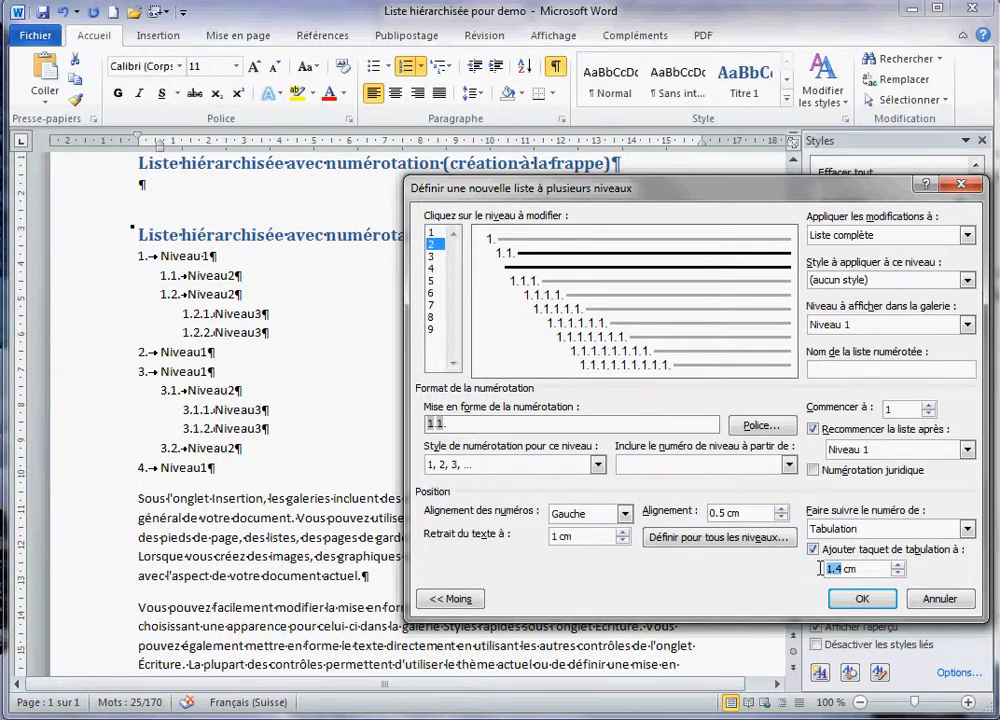
pyautogui.write('1')
pyautogui.write('.5')
pyautogui.click(560, 538)
pyautogui.write('1.5')
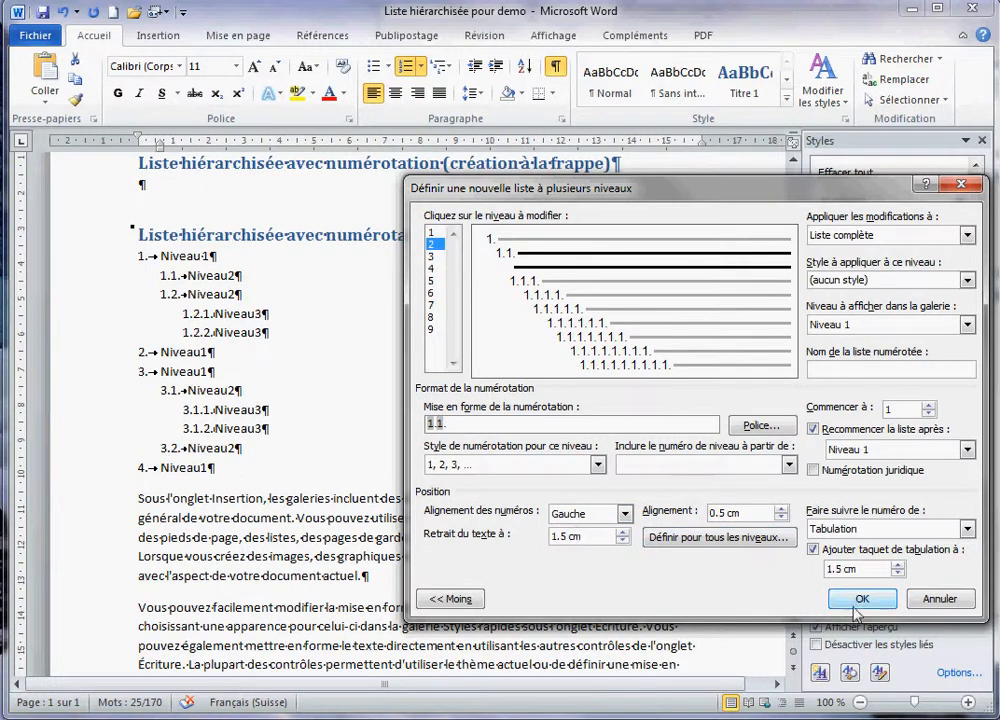
# - Set level 3 to 1.5 cm alignment, 2.5 cm indent and 2.5 cm tab stop, then apply
pyautogui.click(431, 257)
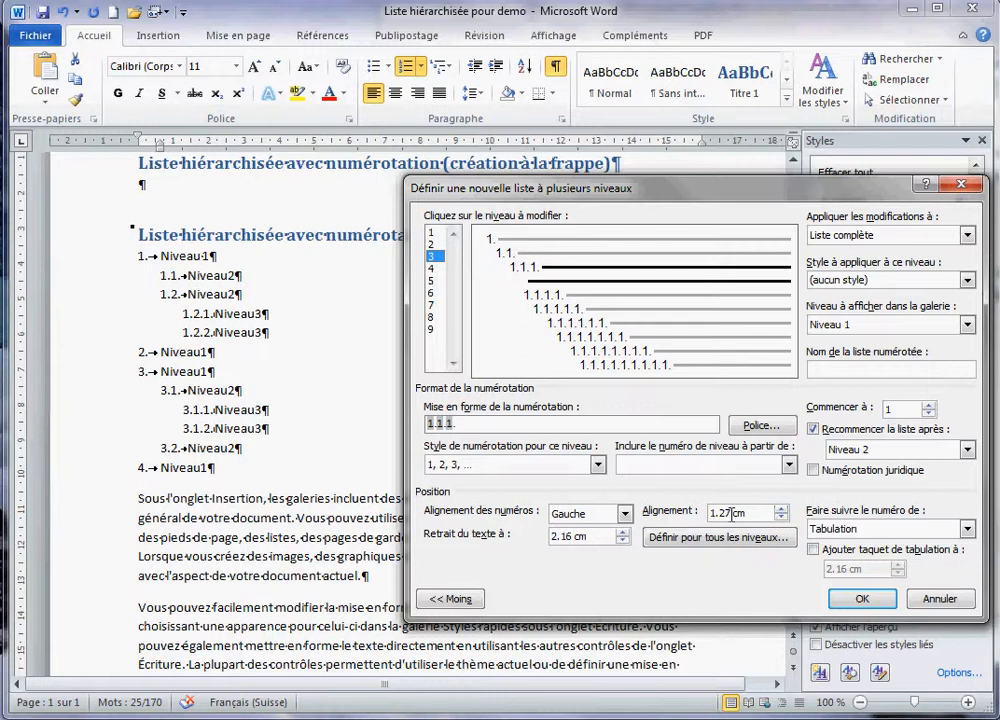
pyautogui.moveTo(733, 513); pyautogui.dragTo(703, 513)
pyautogui.click(723, 514)
pyautogui.press('BackSpace')
pyautogui.press('Delete')
pyautogui.write('5')
pyautogui.moveTo(573, 538); pyautogui.dragTo(563, 538)
pyautogui.write('5')
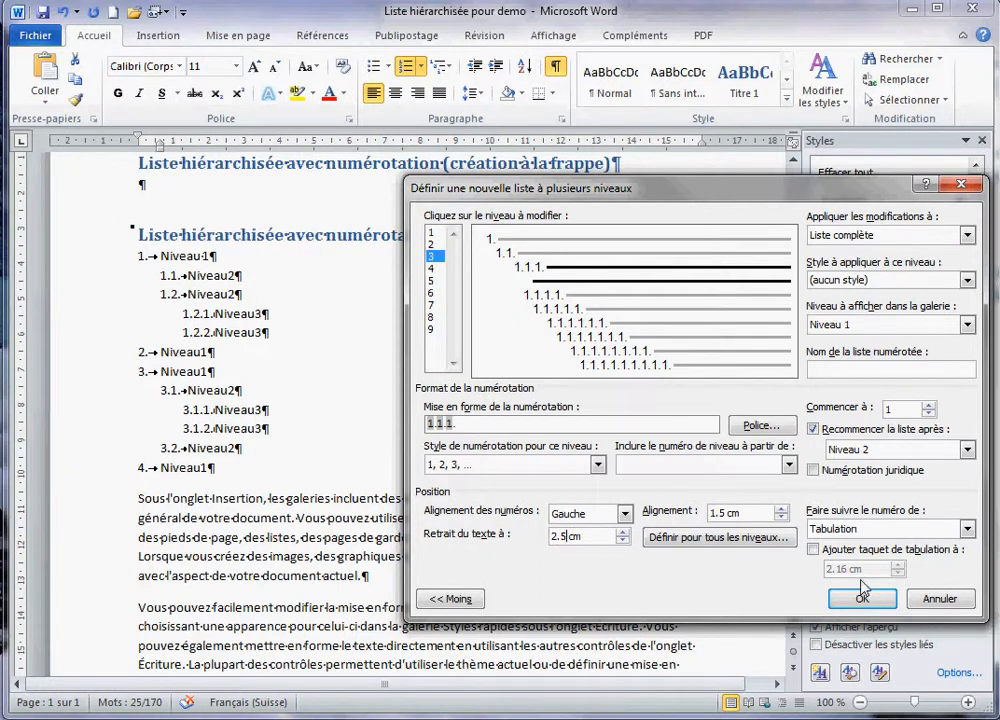
pyautogui.click(813, 549)
pyautogui.moveTo(848, 569); pyautogui.dragTo(838, 572)
pyautogui.write('5')
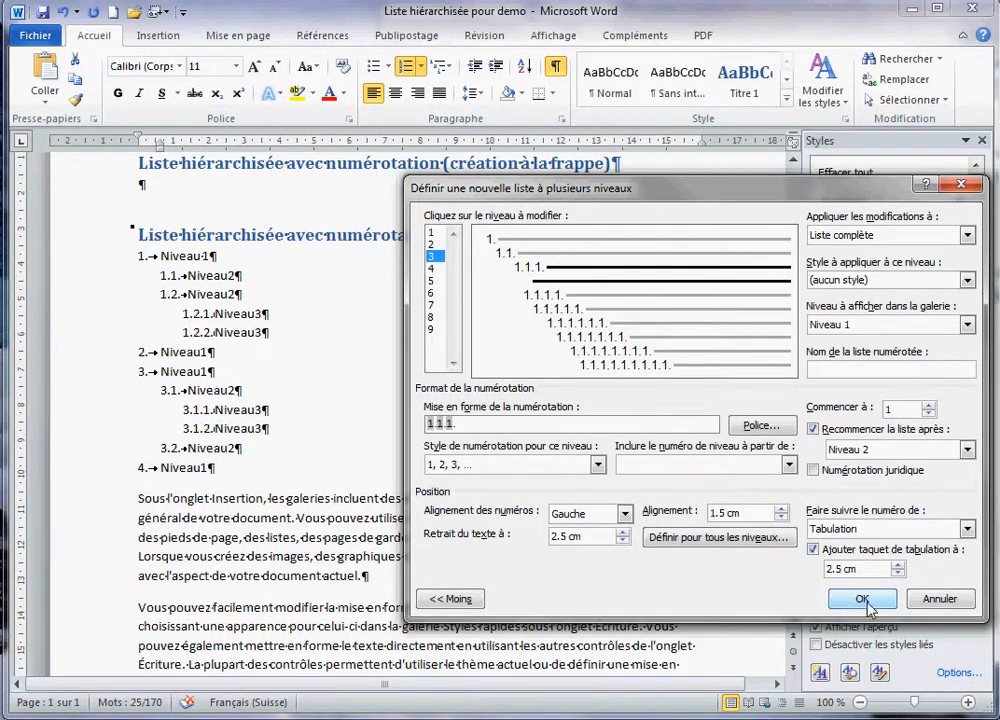
pyautogui.click(863, 599)
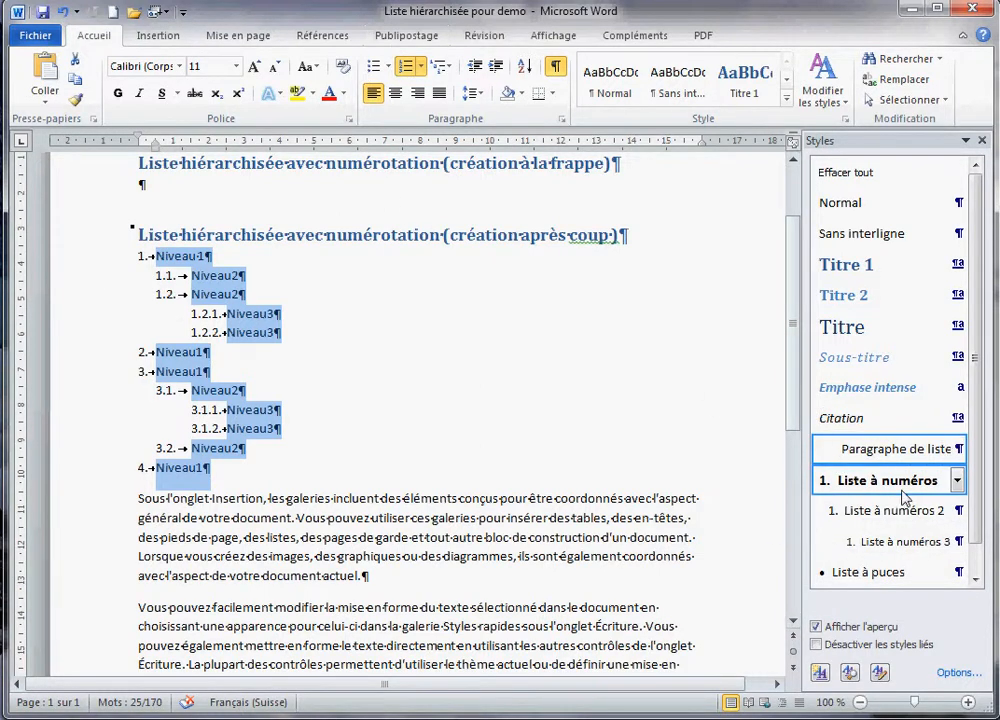
# - Link list level 1 to the 'Liste à numéros' style so Niveau1 items turn bold
pyautogui.moveTo(905, 497)
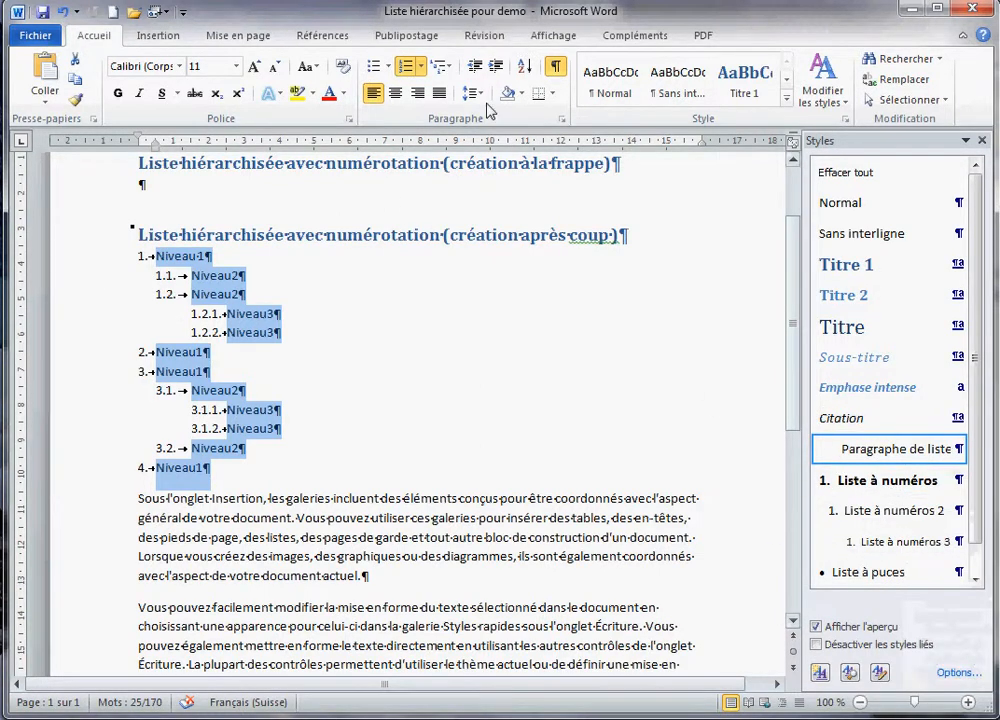
pyautogui.click(441, 66)
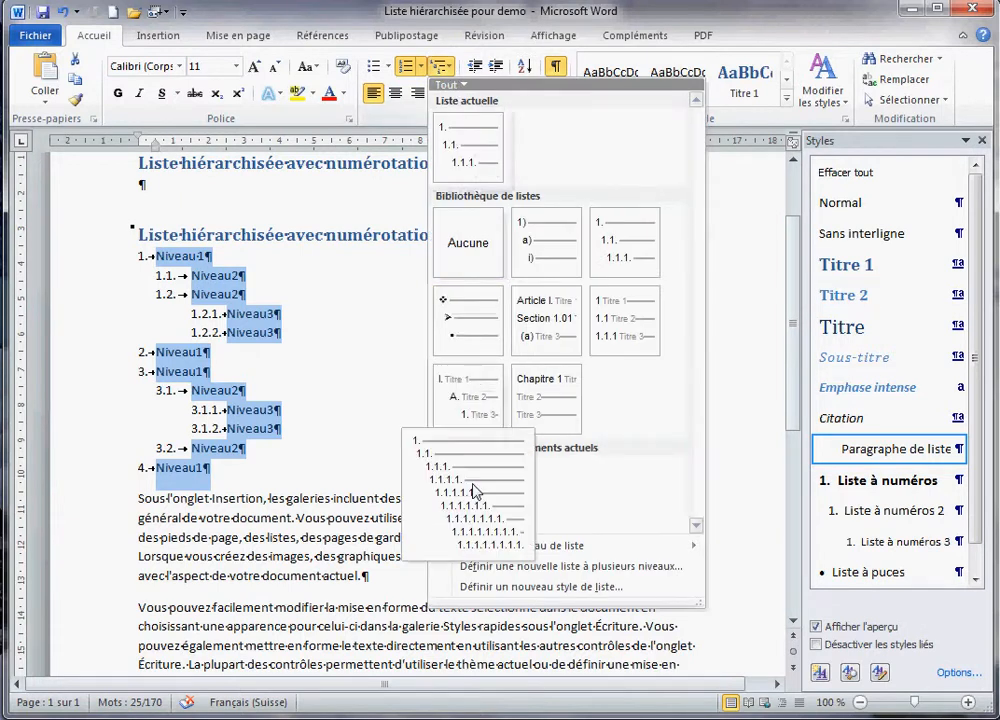
pyautogui.click(632, 567)
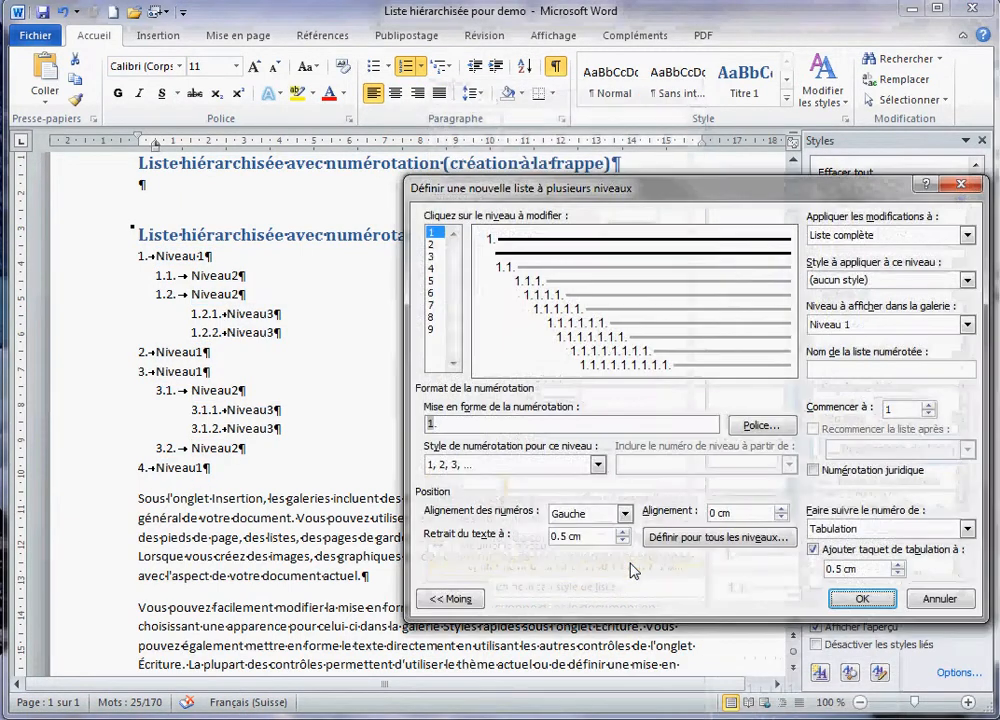
pyautogui.click(966, 280)
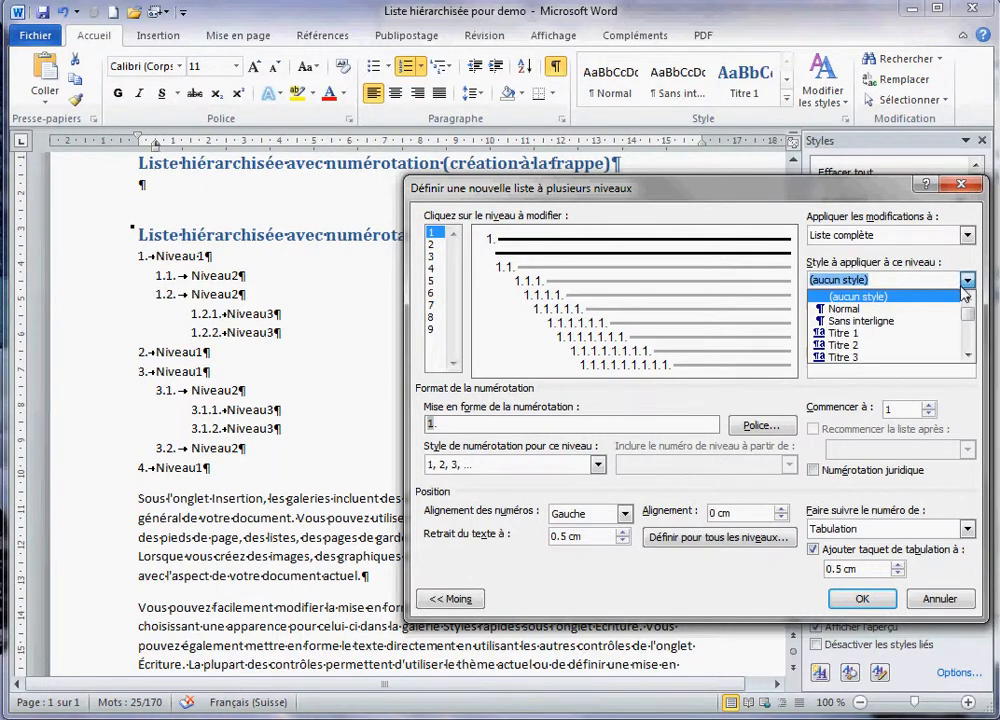
pyautogui.write('liste')
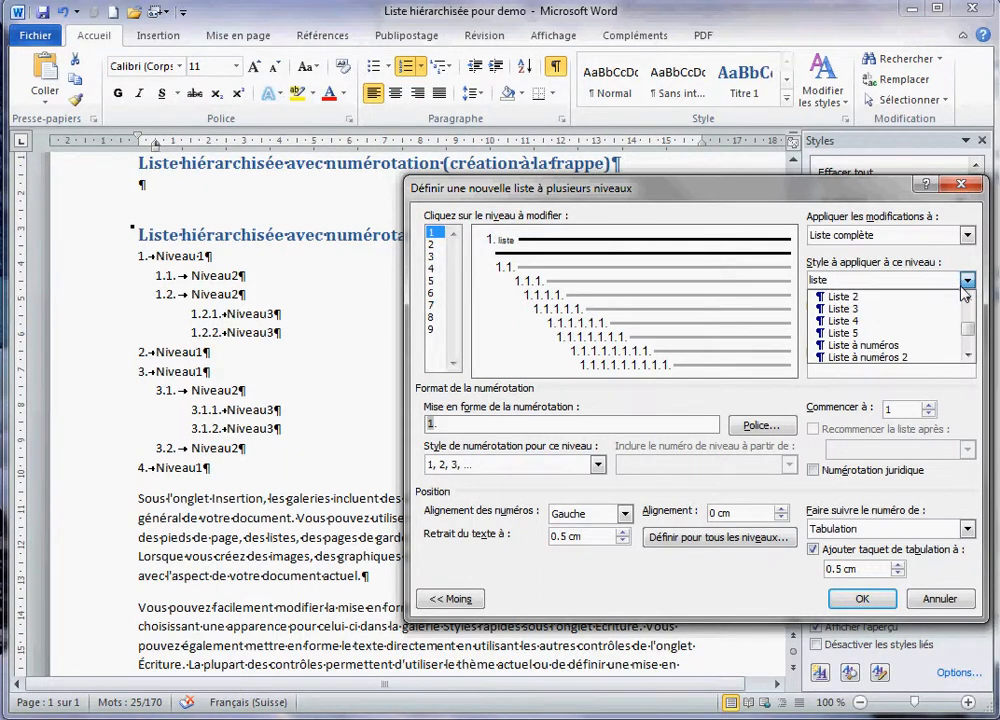
pyautogui.click(900, 345)
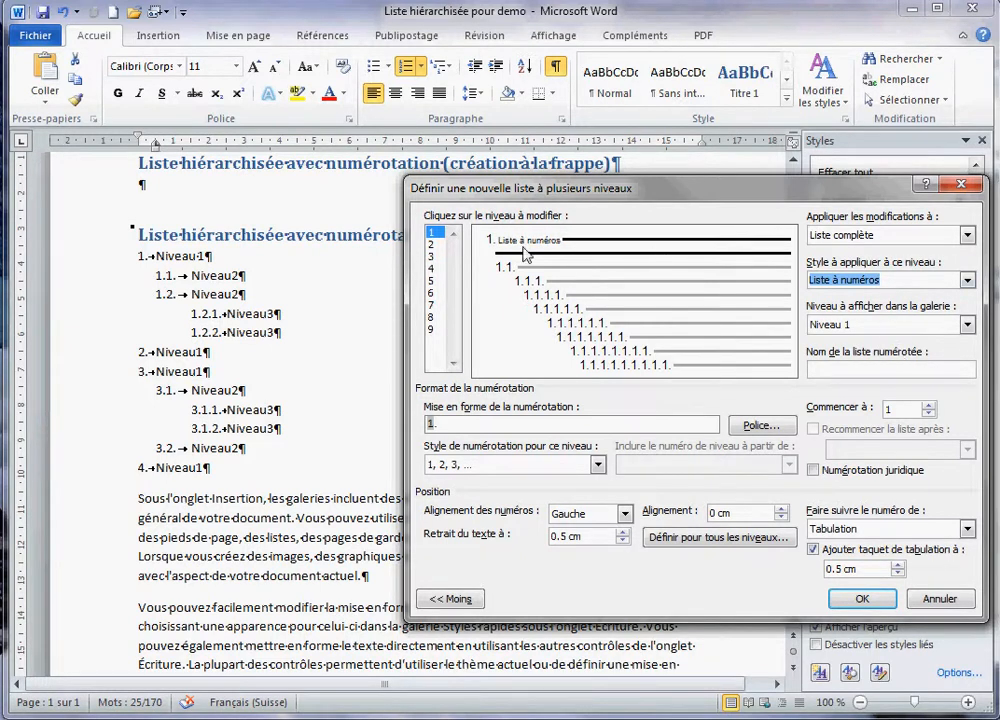
pyautogui.click(862, 600)
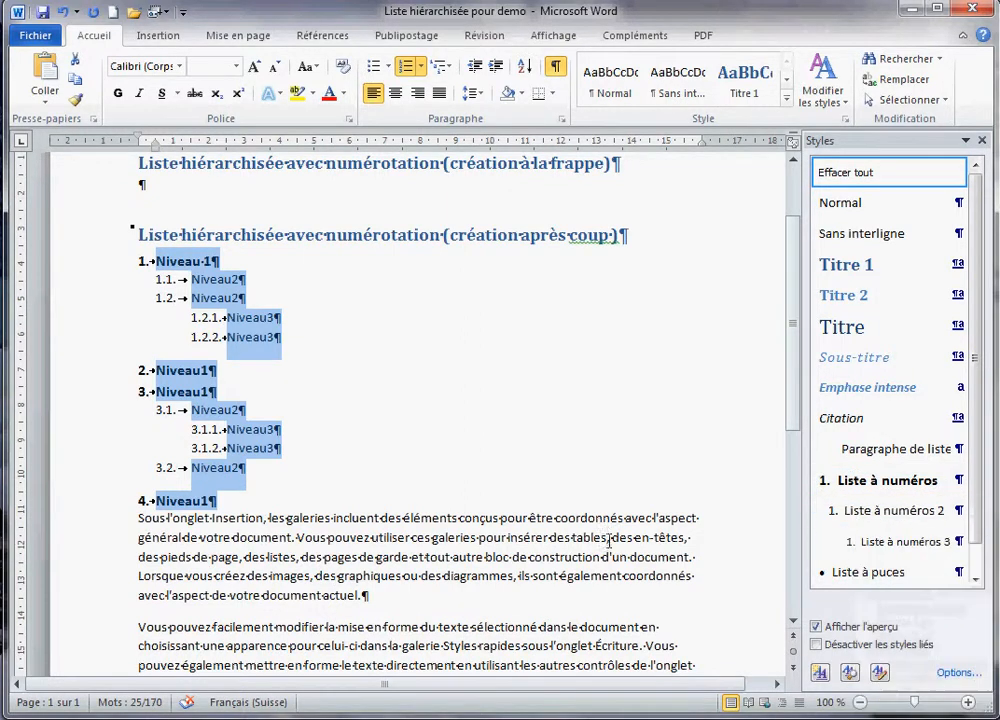
# - Copy list items 3 and 4 together with their sub-items
pyautogui.scroll(-2, 598, 562)
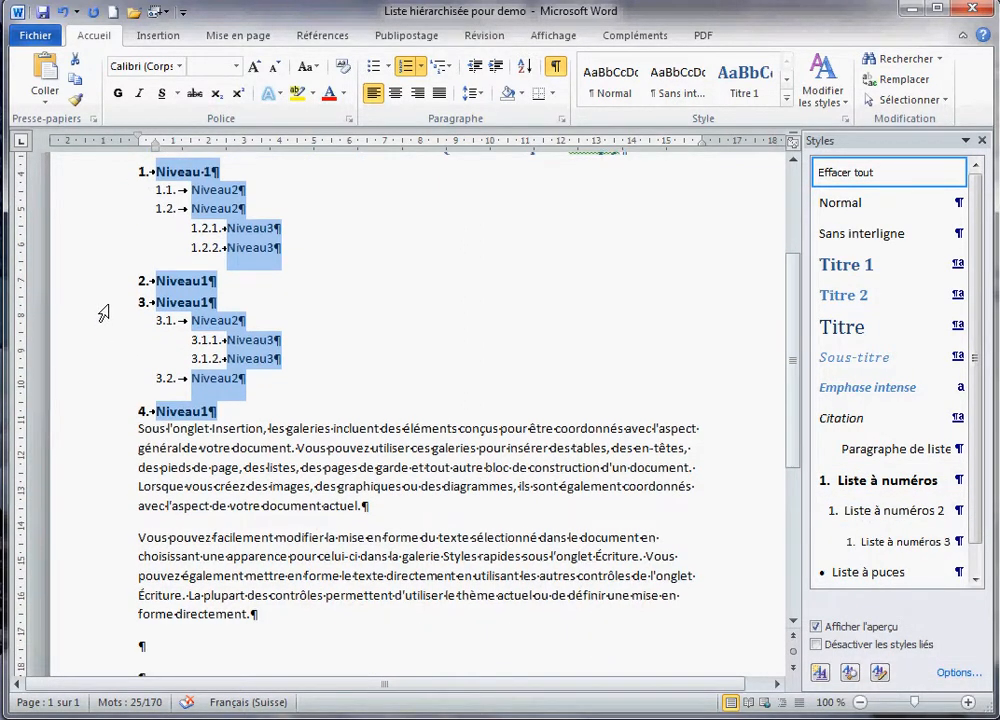
pyautogui.moveTo(100, 305); pyautogui.dragTo(135, 410)
pyautogui.hotkey('ctrl', 'c')
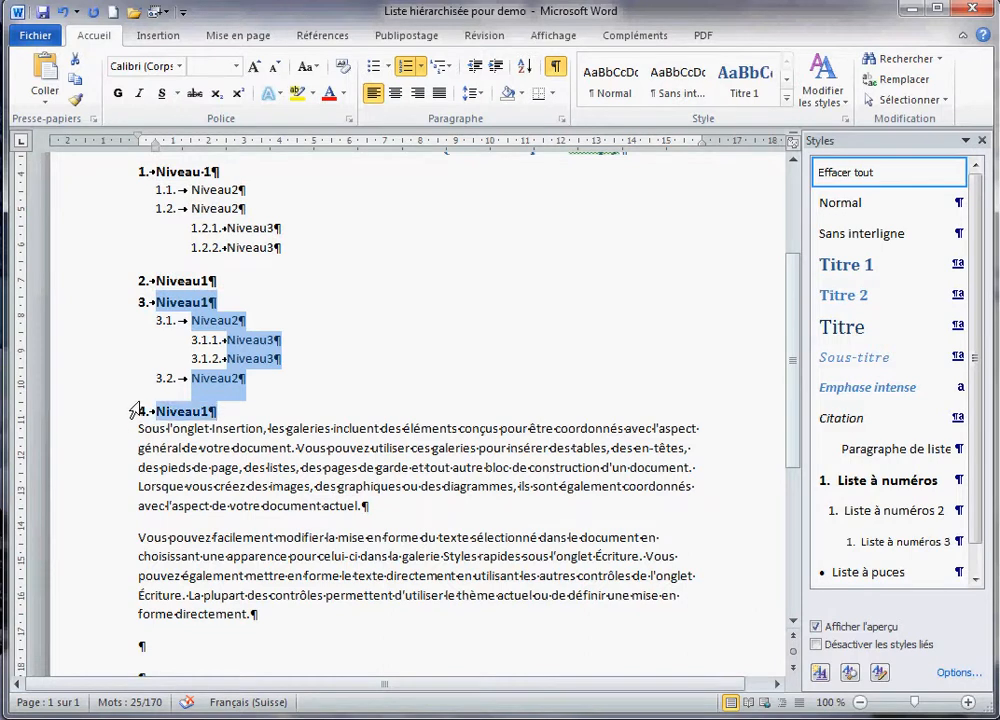
pyautogui.rightClick(197, 304)
pyautogui.click(245, 330)
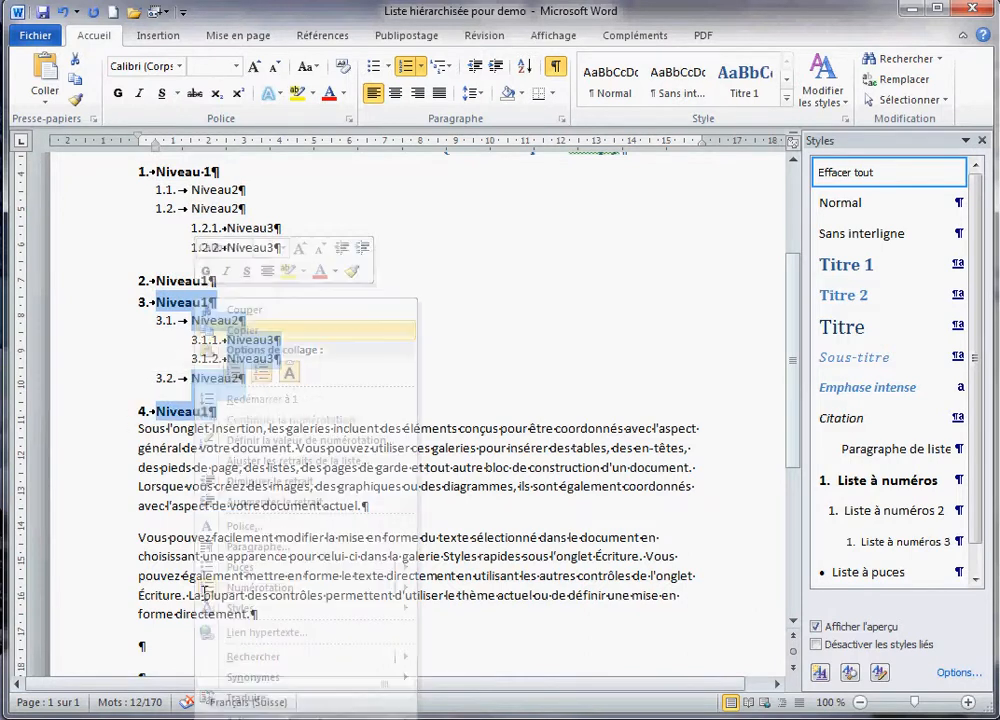
# - Paste the copied block into the empty paragraph below the body text, numbered 5 and 6
pyautogui.click(135, 640)
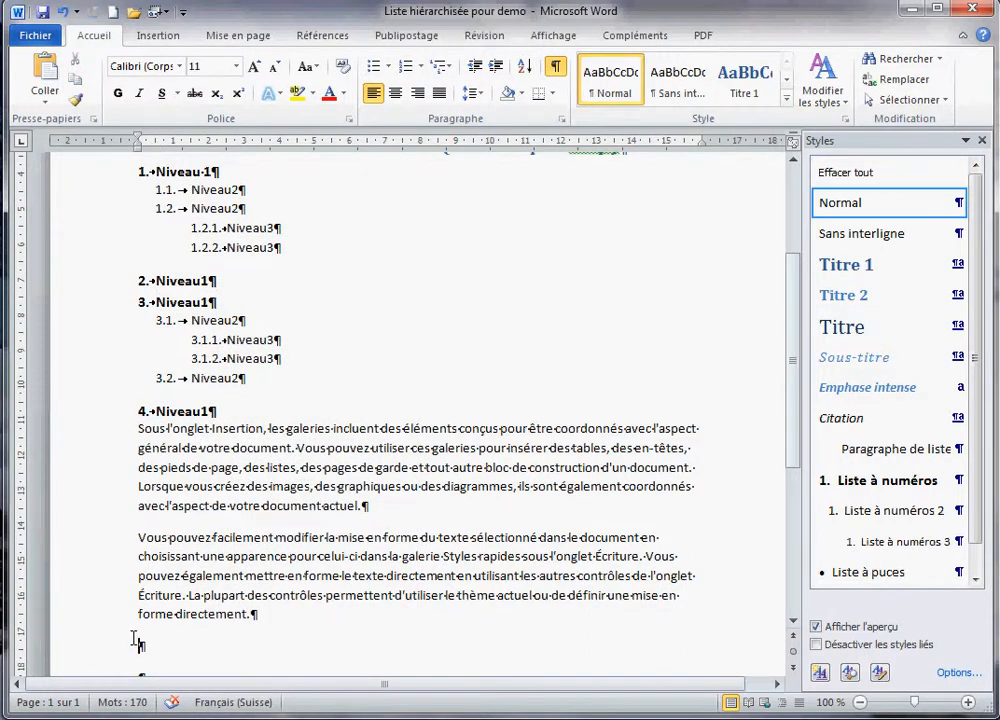
pyautogui.hotkey('ctrl', 'v')
pyautogui.scroll(2, 272, 670)
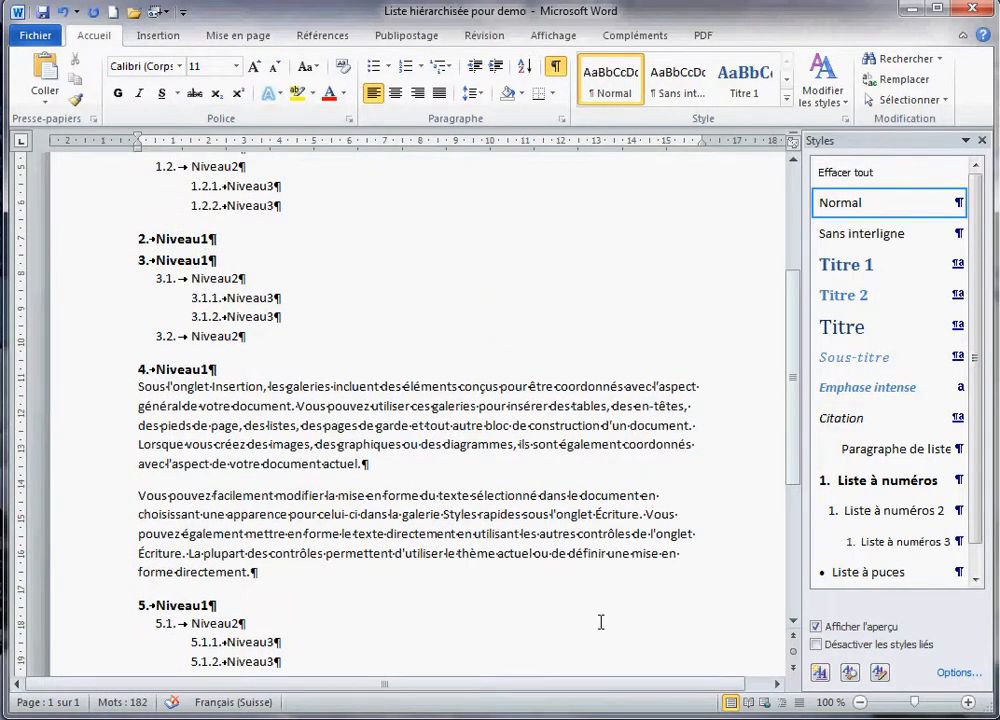
pyautogui.scroll(-2, 601, 622)
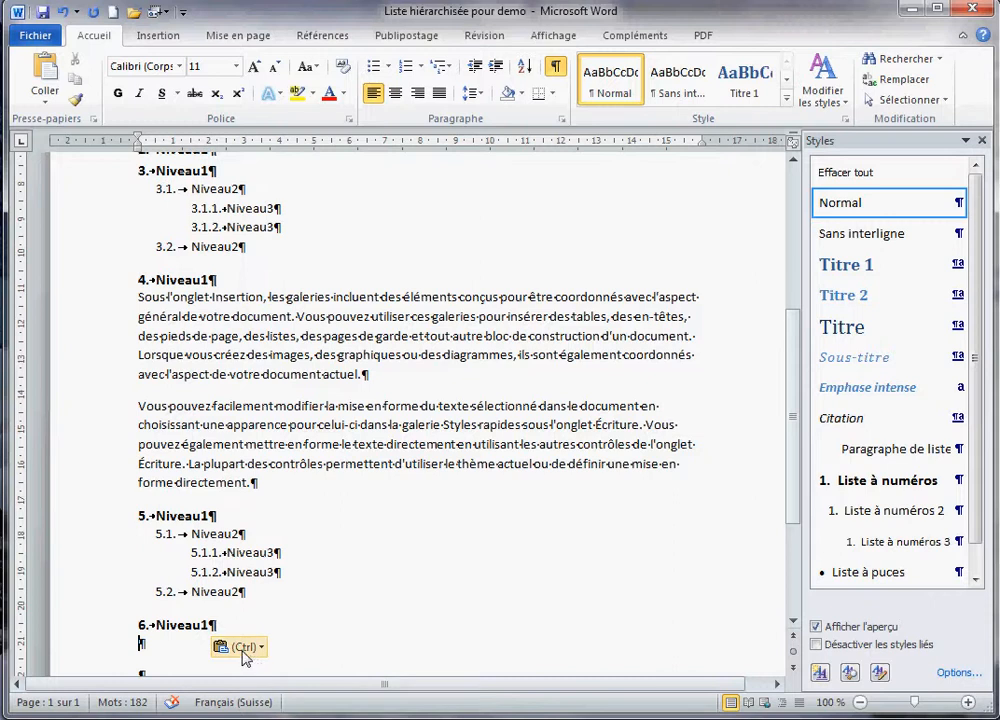
pyautogui.click(94, 522)
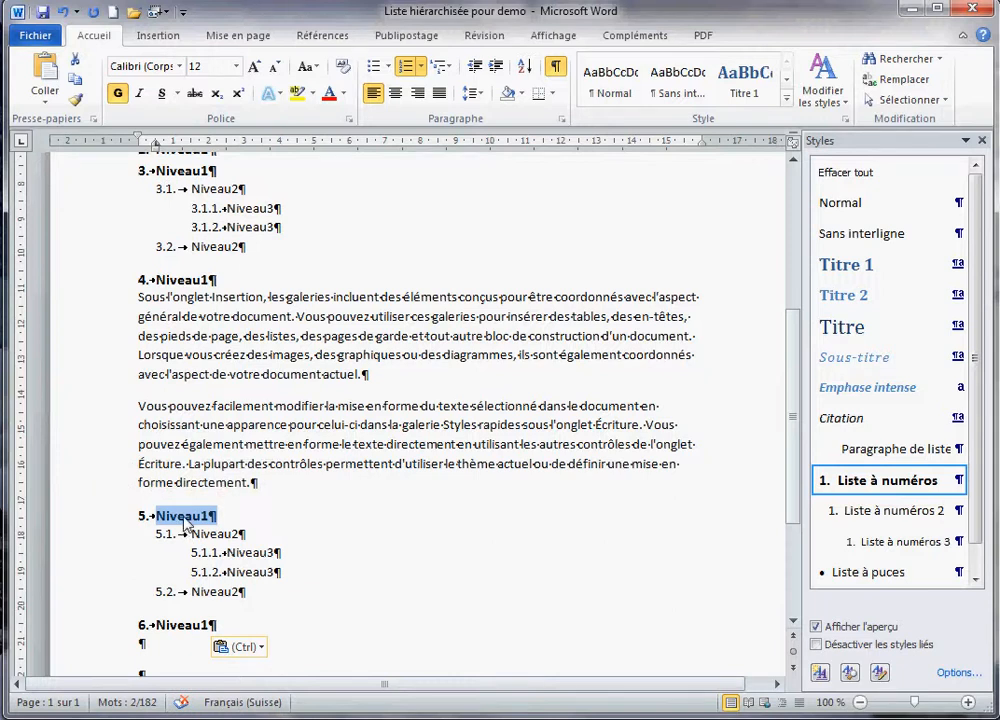
# - Restart the pasted list's numbering at 1 from its '5. Niveau1' line
pyautogui.rightClick(186, 524)
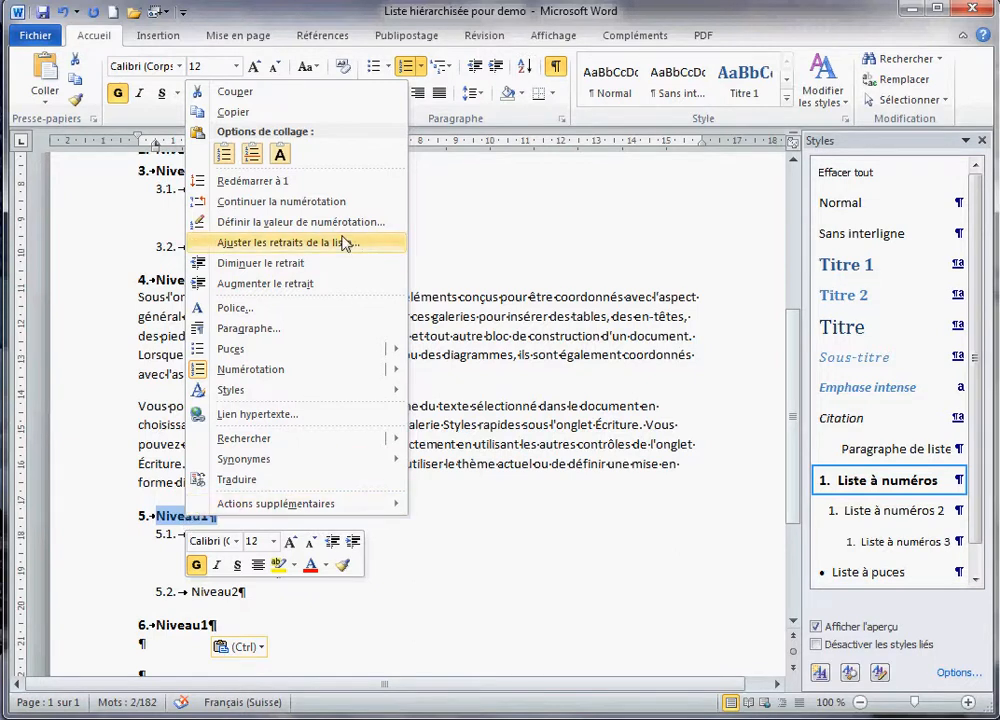
pyautogui.click(279, 184)
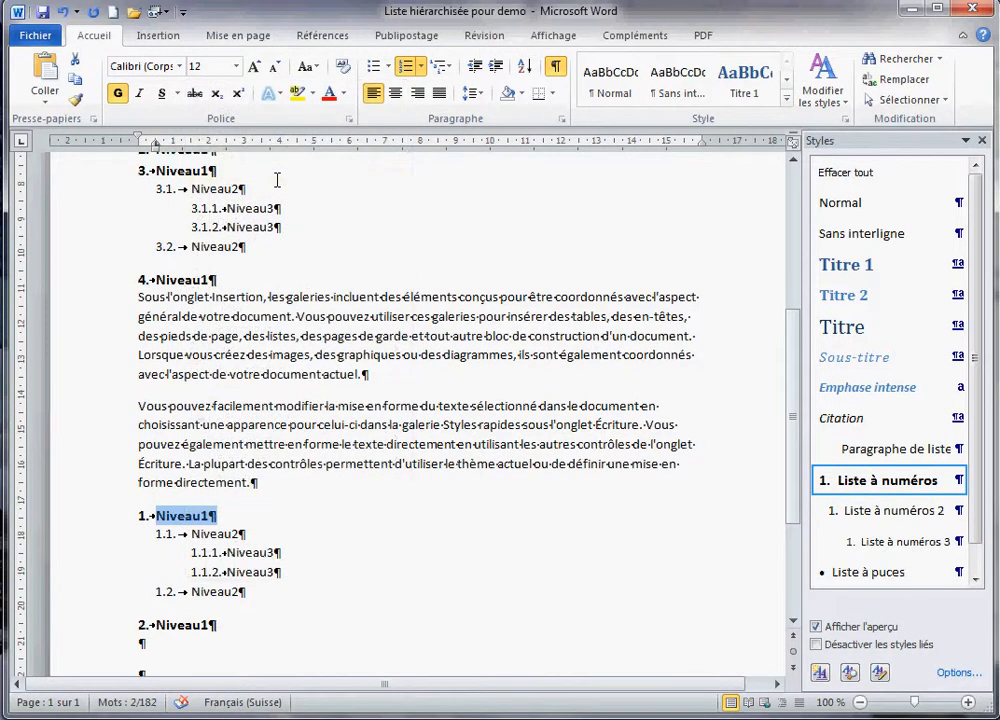